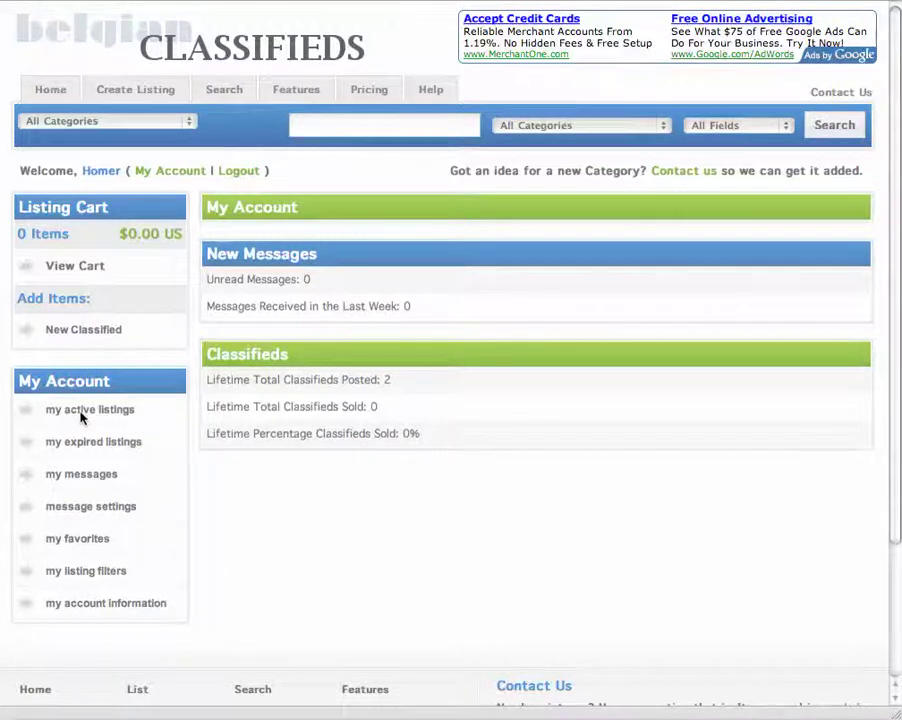
Step: Start a new Malinois classified titled 'My dog subject line', correcting the 'subjuct' typo
click(85, 332)
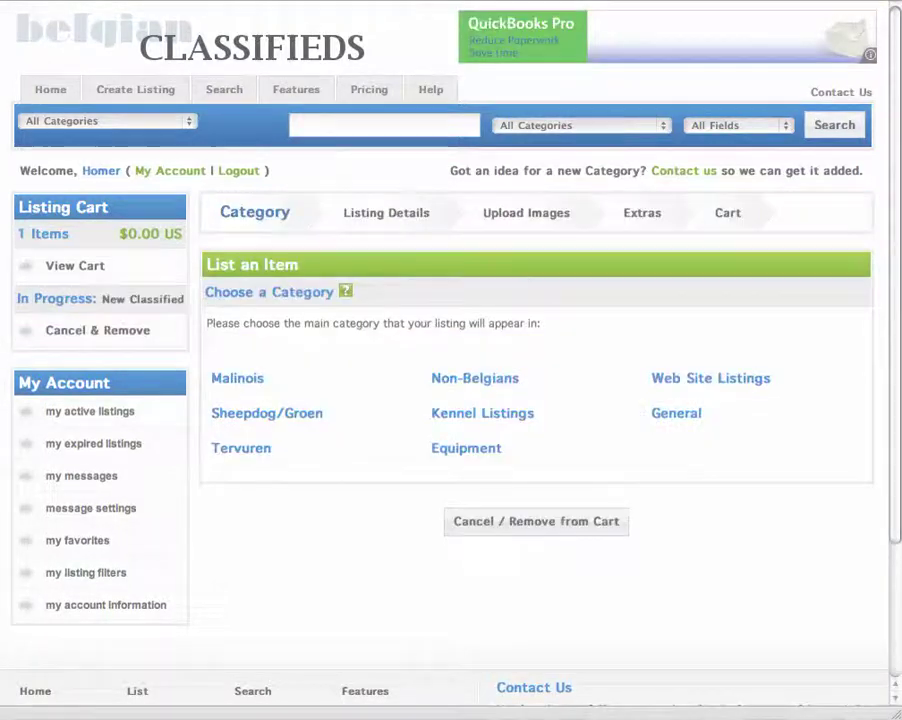
click(251, 381)
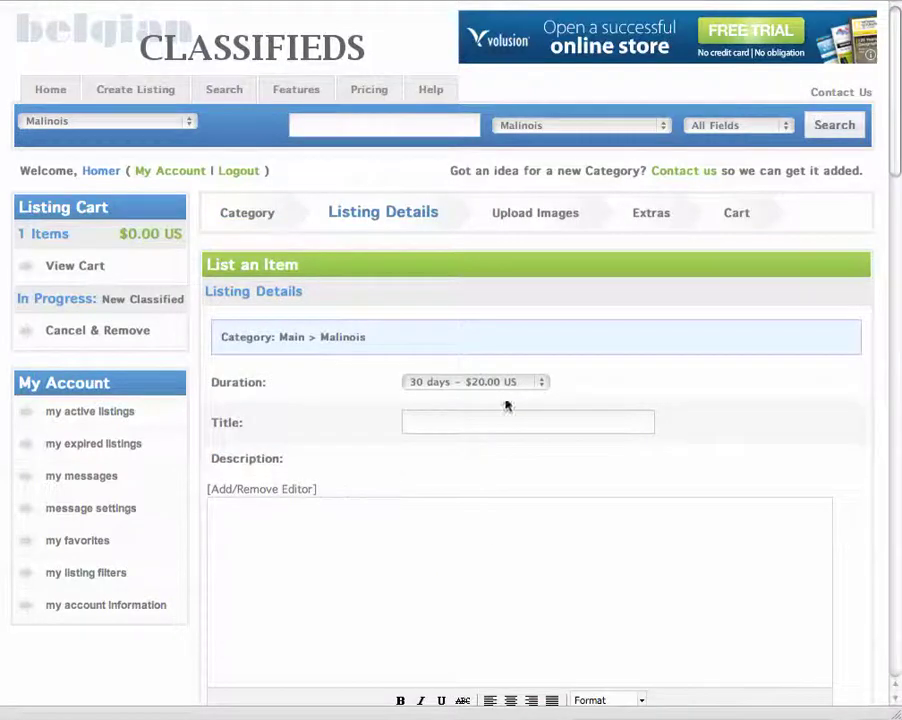
click(445, 424)
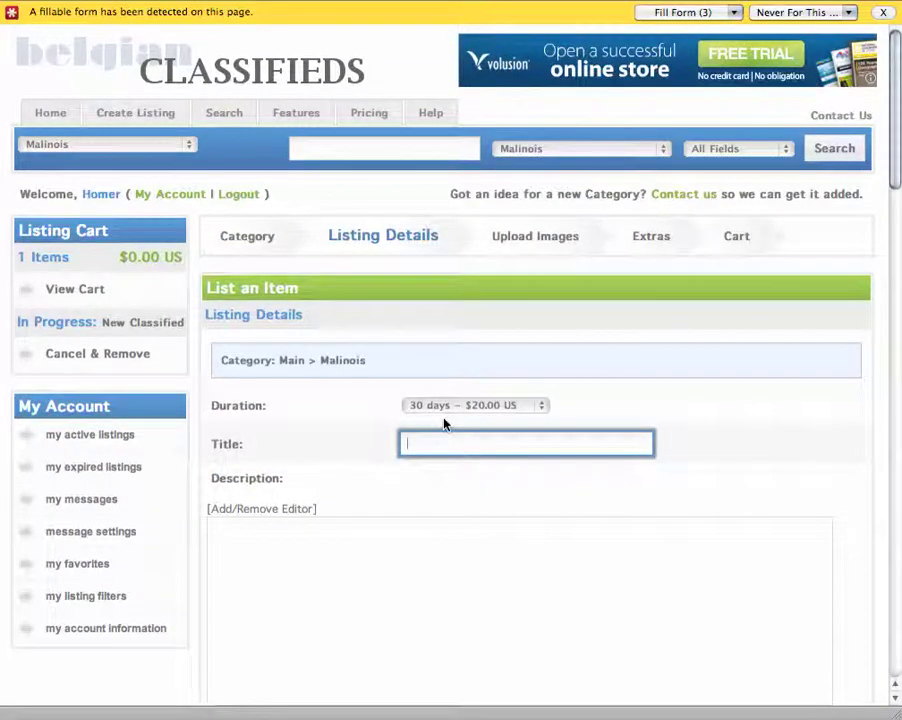
text(My dog)
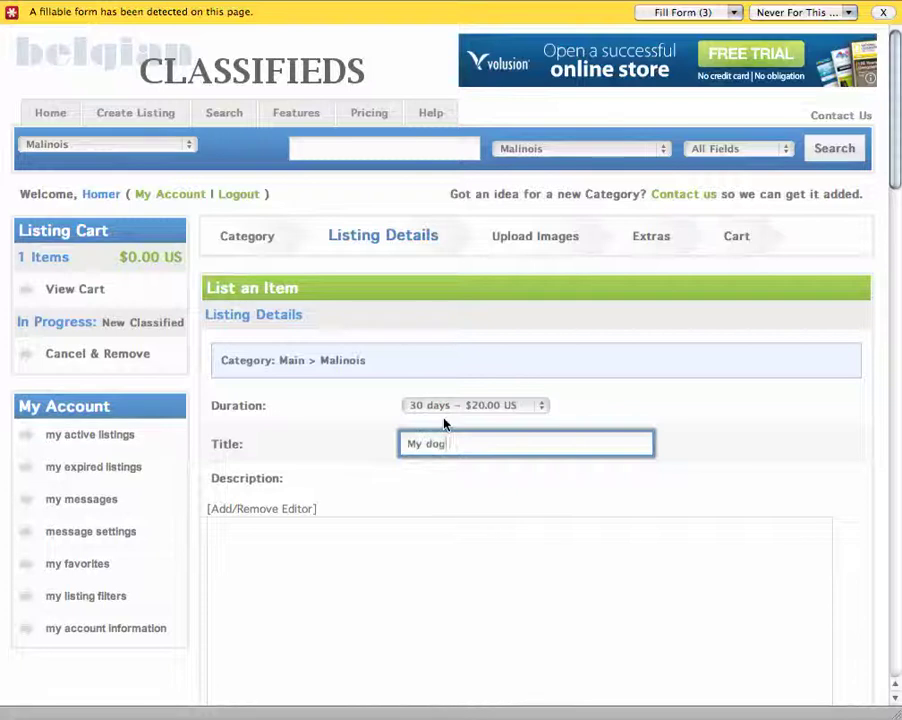
text( subjuct line)
right_click(474, 446)
click(513, 452)
Step: Type a placeholder test description and select one of its words
click(398, 603)
text(the test asdlkfj asdlkfj asl;kdfj as;ldkfj as;dlfkj asd;lfk)
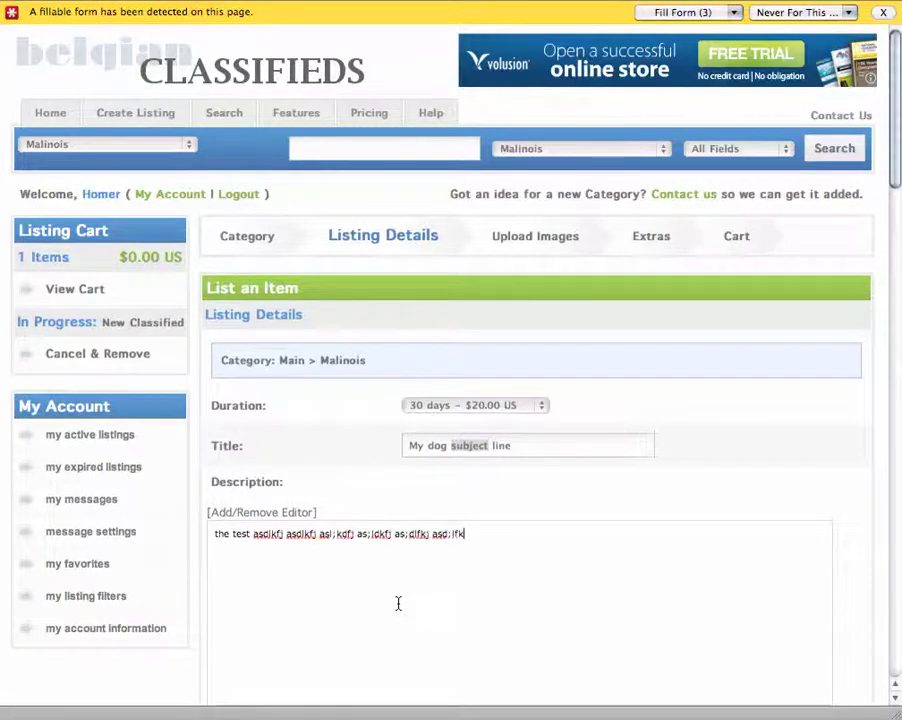
text(ja s;dlfkjas d;flkjas df;lkajsd f;lkasdfj a;lksdfj a;sldkfj asldkflkj)
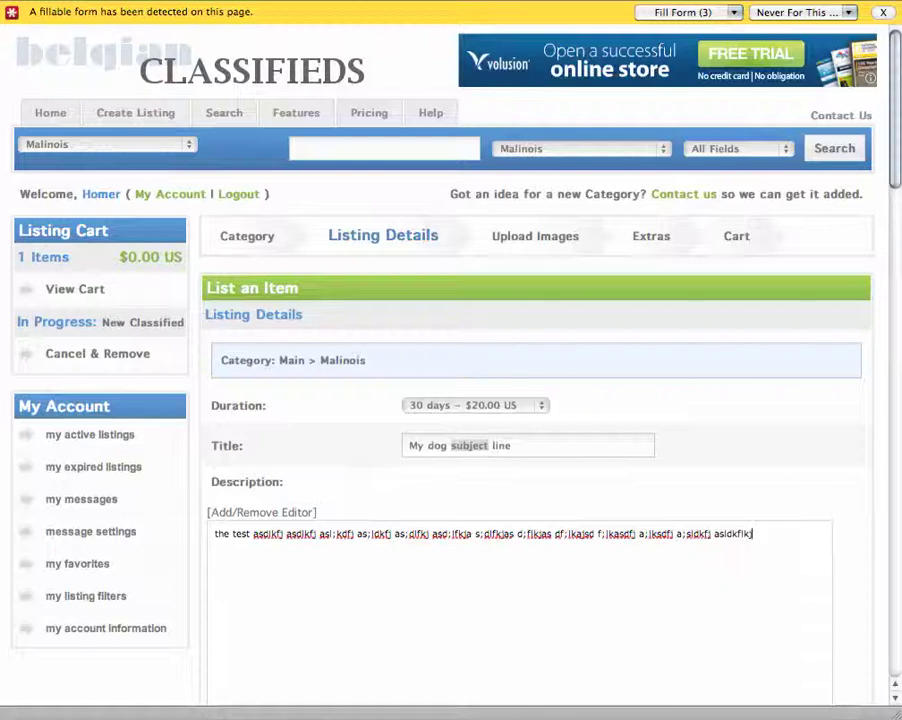
drag(893, 55, 893, 108)
drag(599, 311, 634, 313)
Step: Make the selected description word bold
click(400, 500)
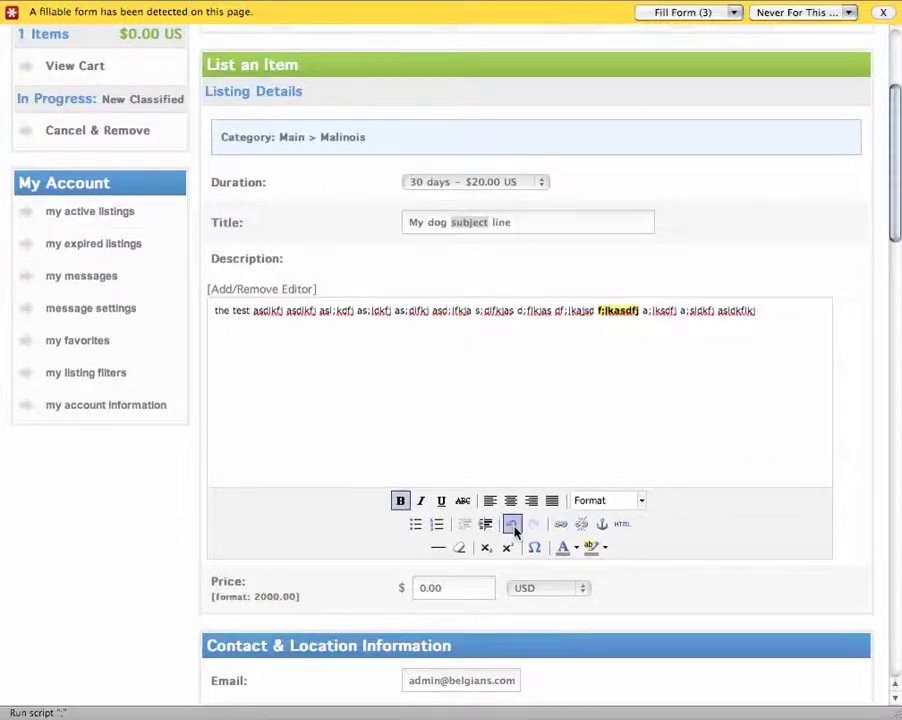
scroll(585, 428, down, 1)
scroll(585, 428, down, 3)
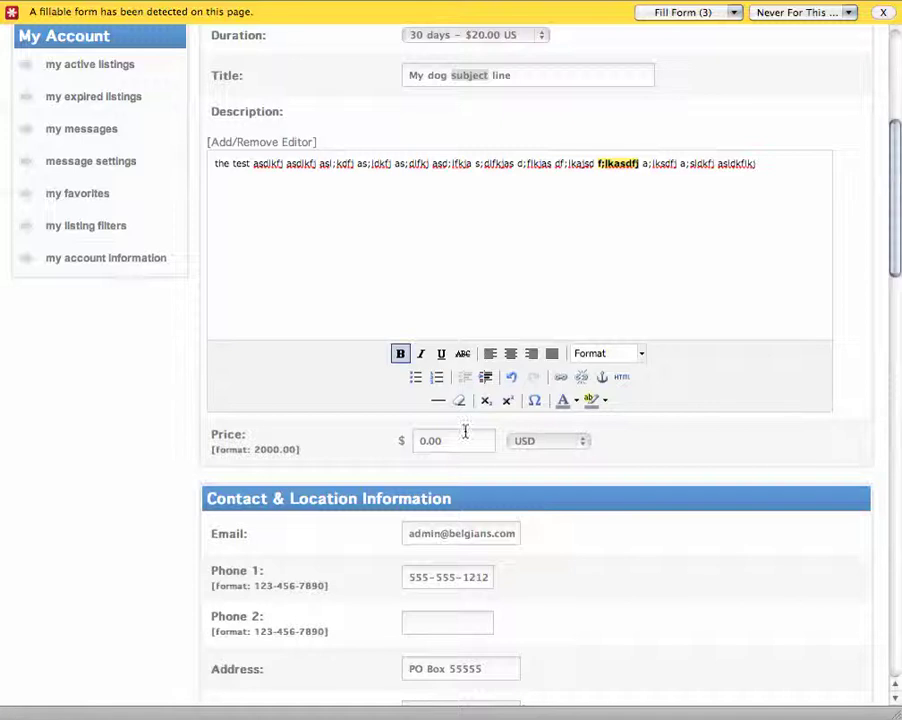
Step: Set the listing price to 200 USD
click(463, 438)
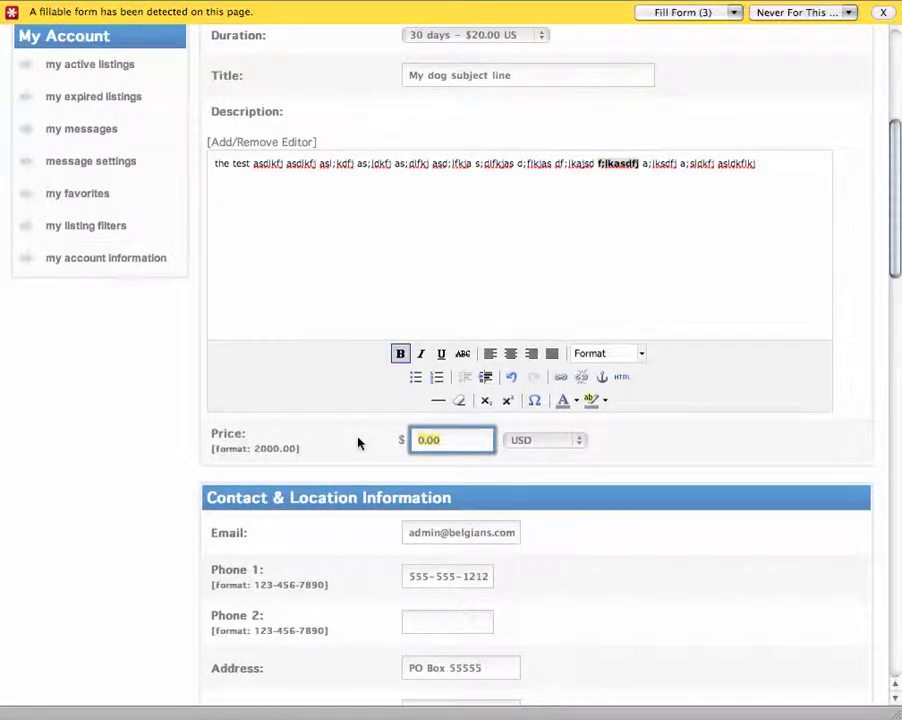
text(200)
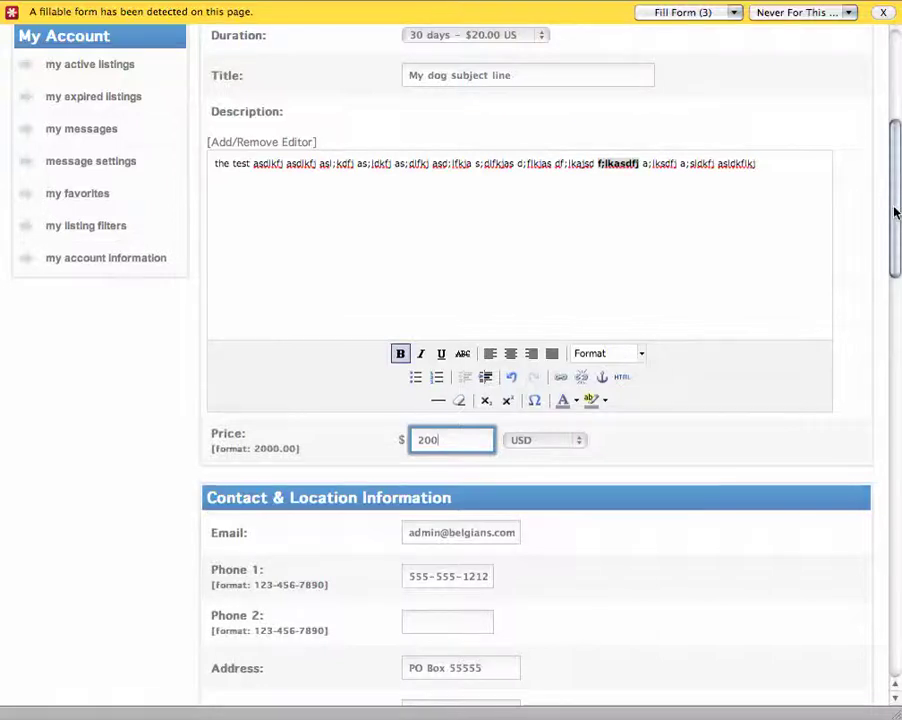
drag(895, 212, 855, 405)
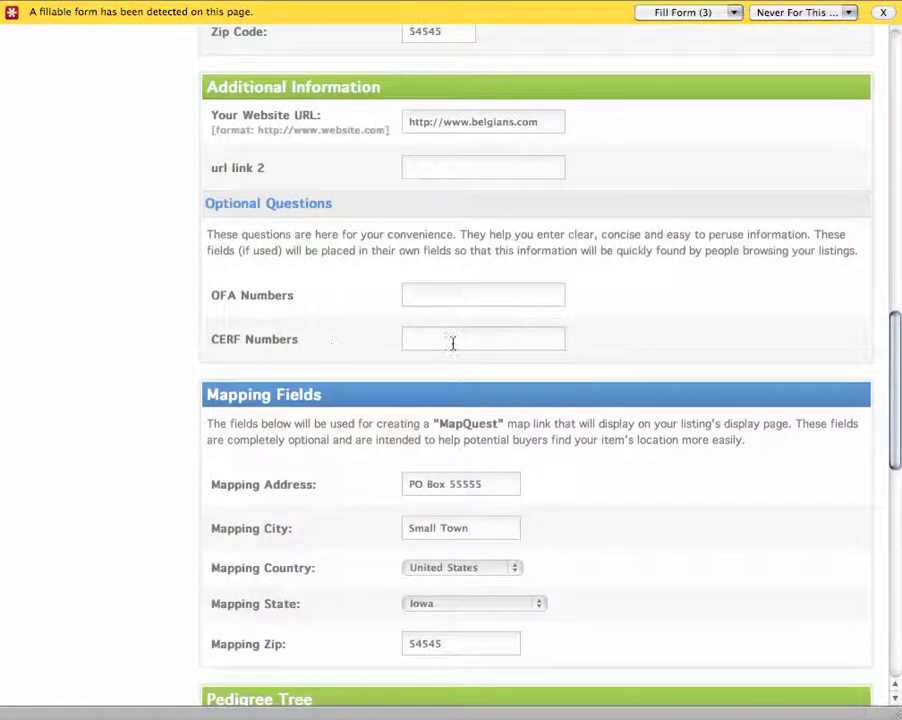
drag(894, 344, 889, 484)
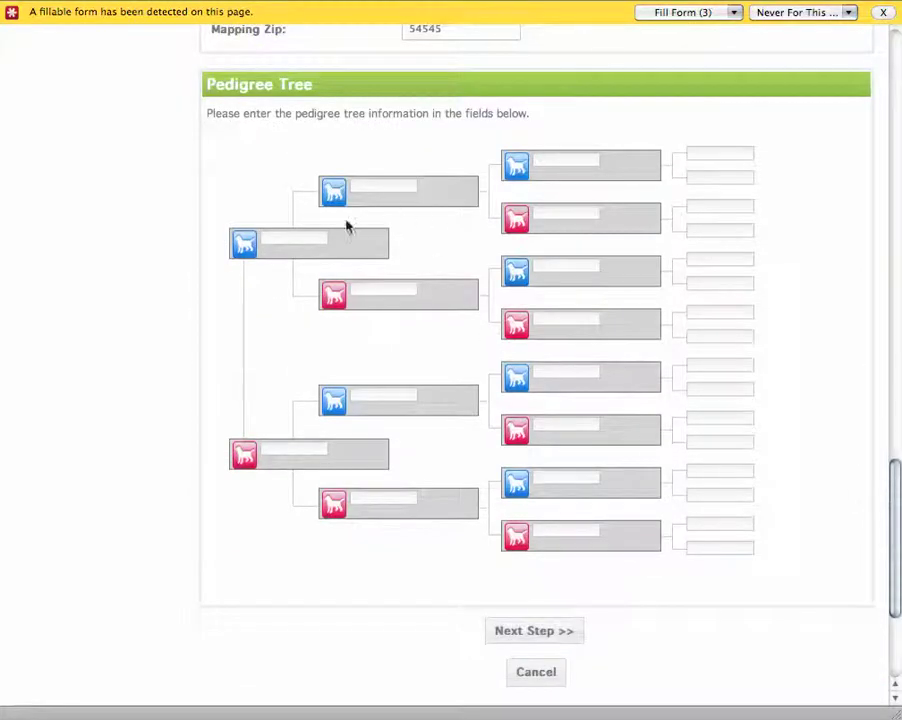
Step: Enter placeholder names for the sire and dam in the pedigree tree
click(300, 241)
text(sadfasdf)
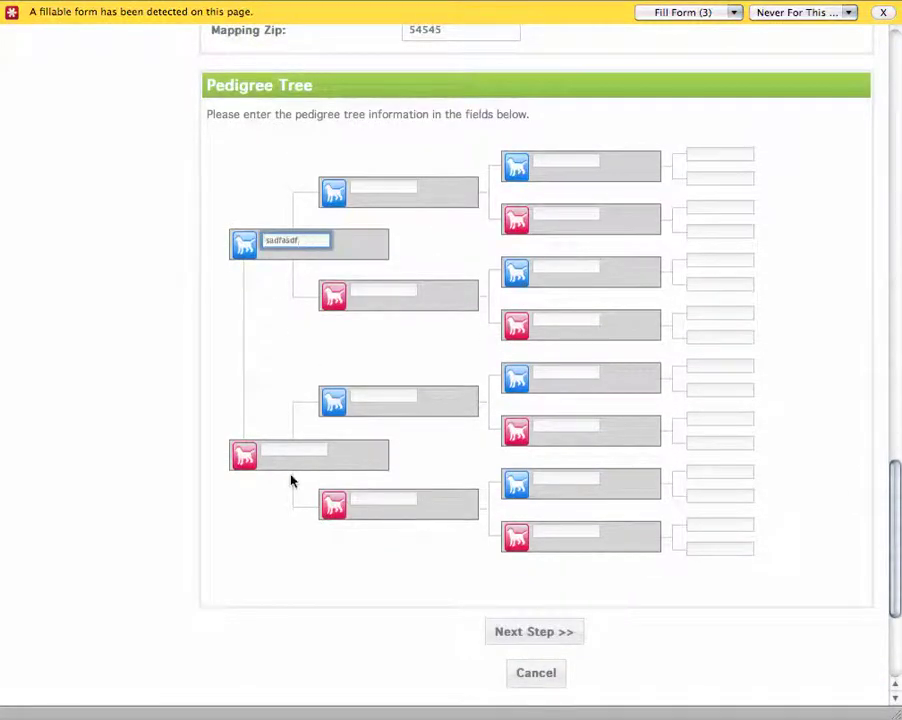
click(292, 448)
text(asdfasdf)
Step: Fill all four grandparent fields with placeholder names and submit the listing details
click(377, 187)
text(asdf)
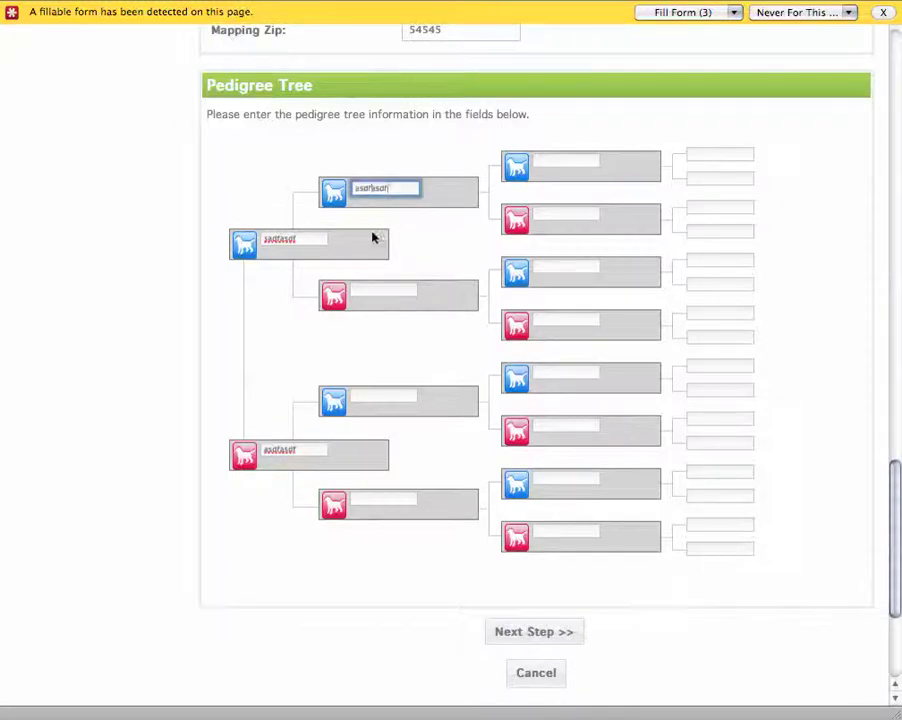
click(372, 290)
text(asdf)
click(367, 397)
text(asd)
click(369, 500)
text(asdfasdf)
click(512, 626)
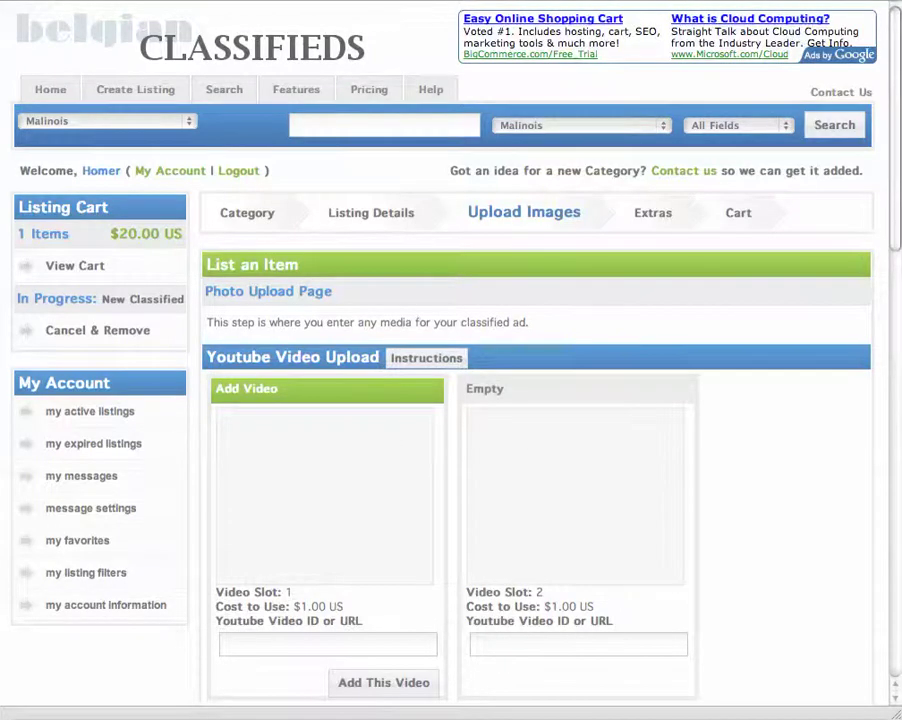
Step: Upload IMAG0009.jpg as the listing's lead image
scroll(897, 230, down, 10)
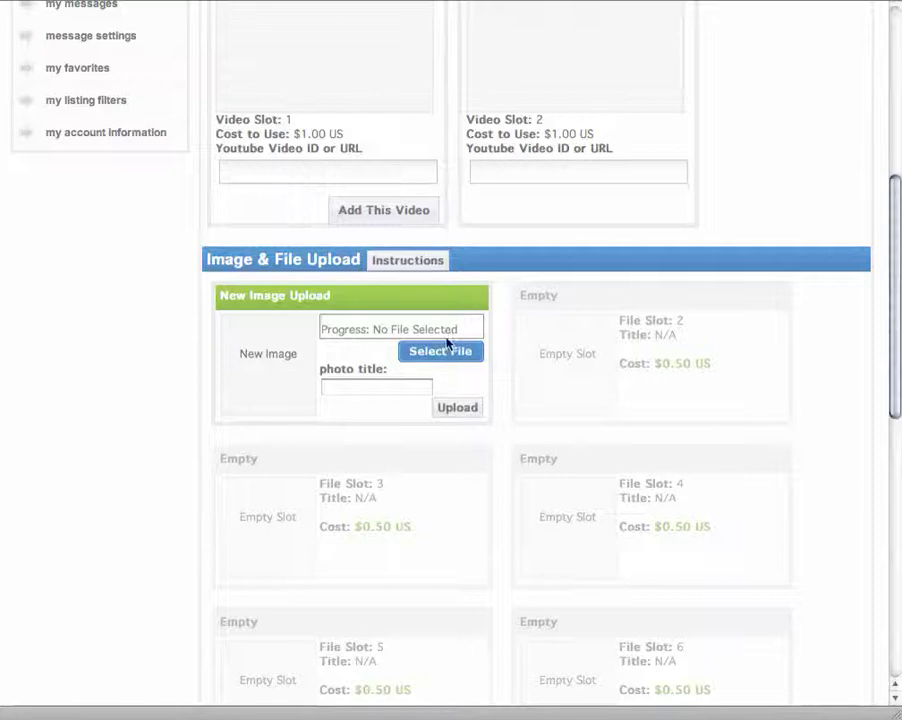
click(446, 352)
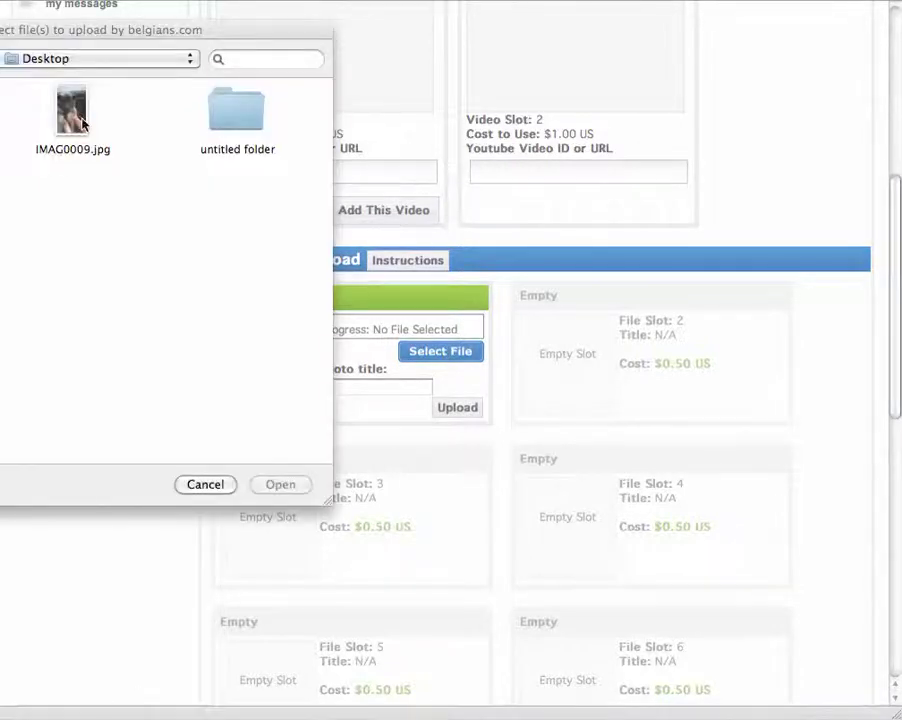
click(75, 122)
click(276, 484)
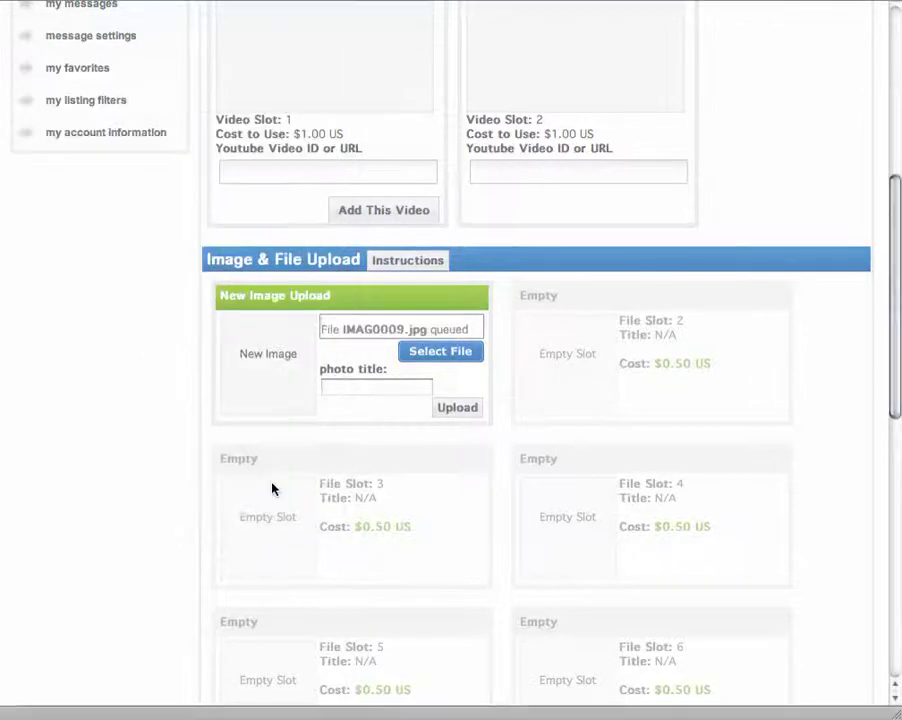
click(450, 408)
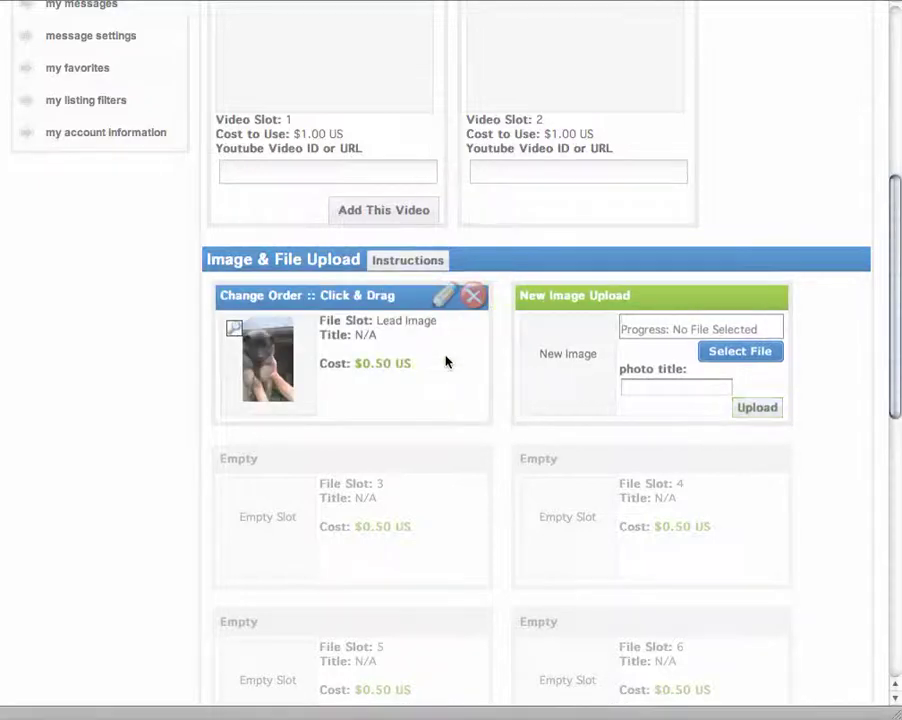
Step: Title the lead photo 'my puppy name' and apply the change
click(443, 302)
click(376, 385)
text(n)
text(y p)
text(uppy name)
click(460, 408)
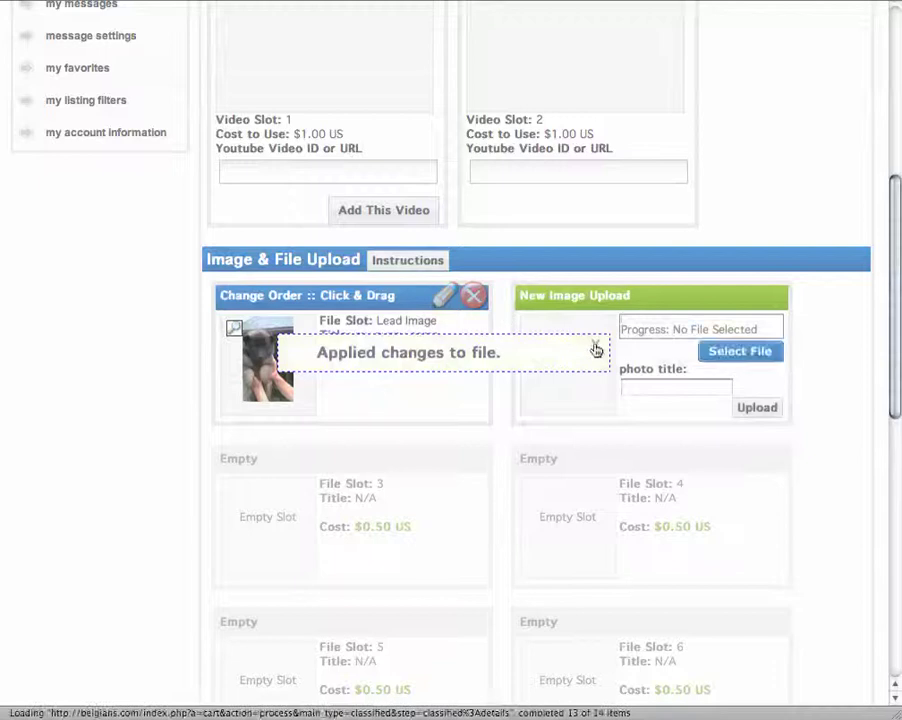
scroll(592, 348, down, 1)
scroll(594, 348, down, 10)
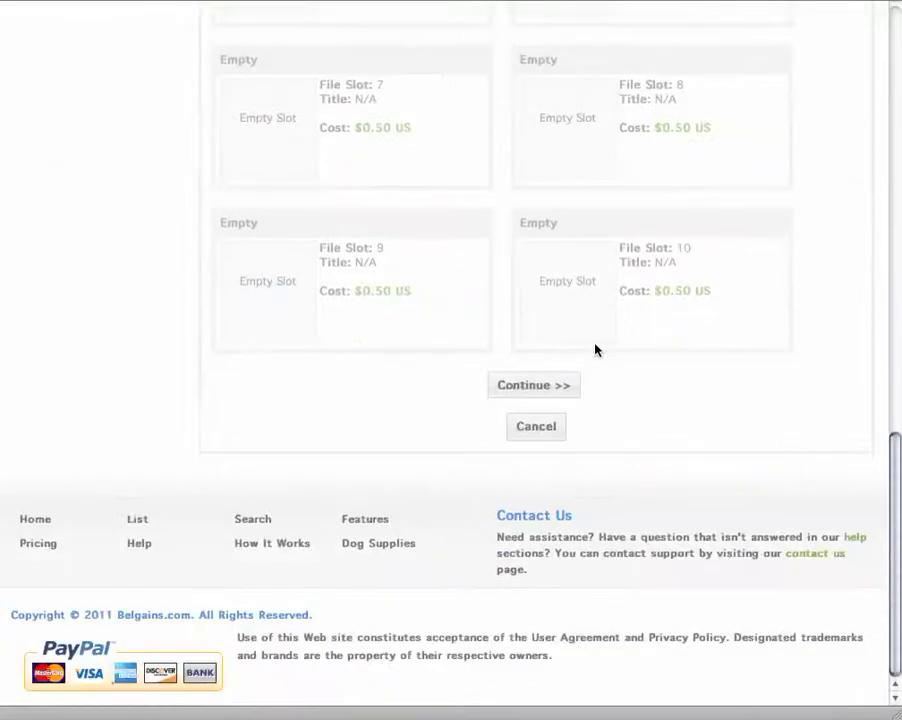
Step: Add Title Bolding and Better Placement, reach the $26.50 US cart, and preview the listing
click(552, 386)
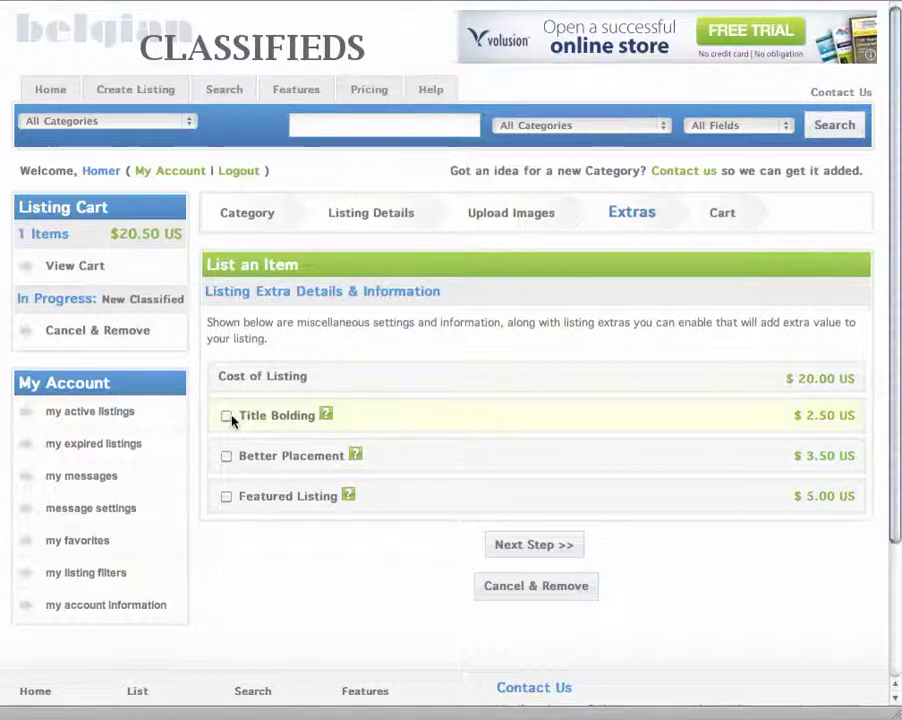
click(227, 418)
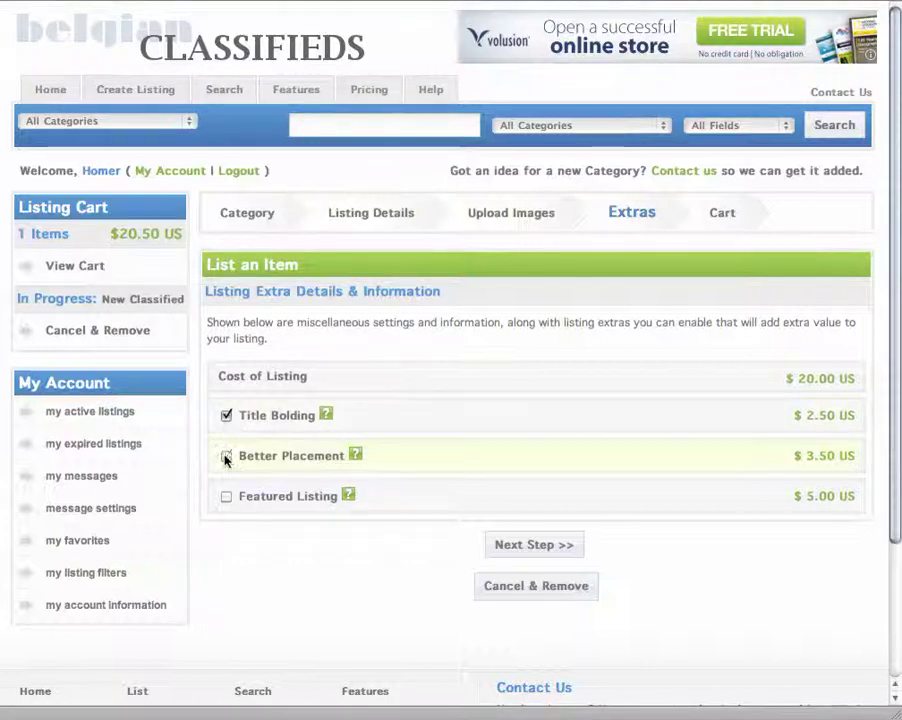
click(226, 456)
click(558, 545)
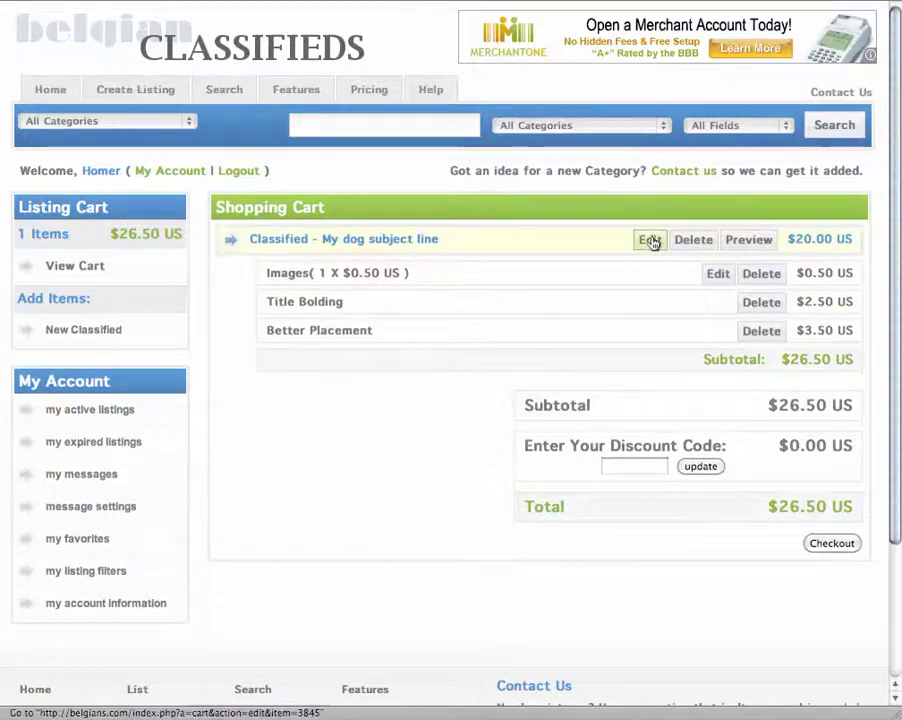
click(759, 247)
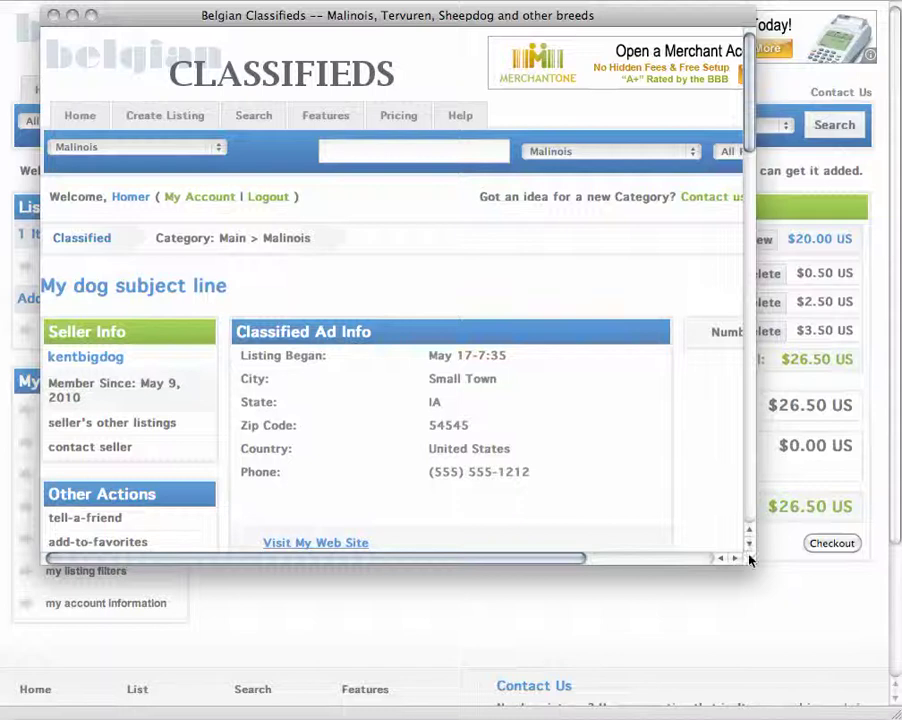
Step: Enlarge and reposition the preview window, scroll through photo, description and pedigree, then close it
drag(750, 560, 900, 640)
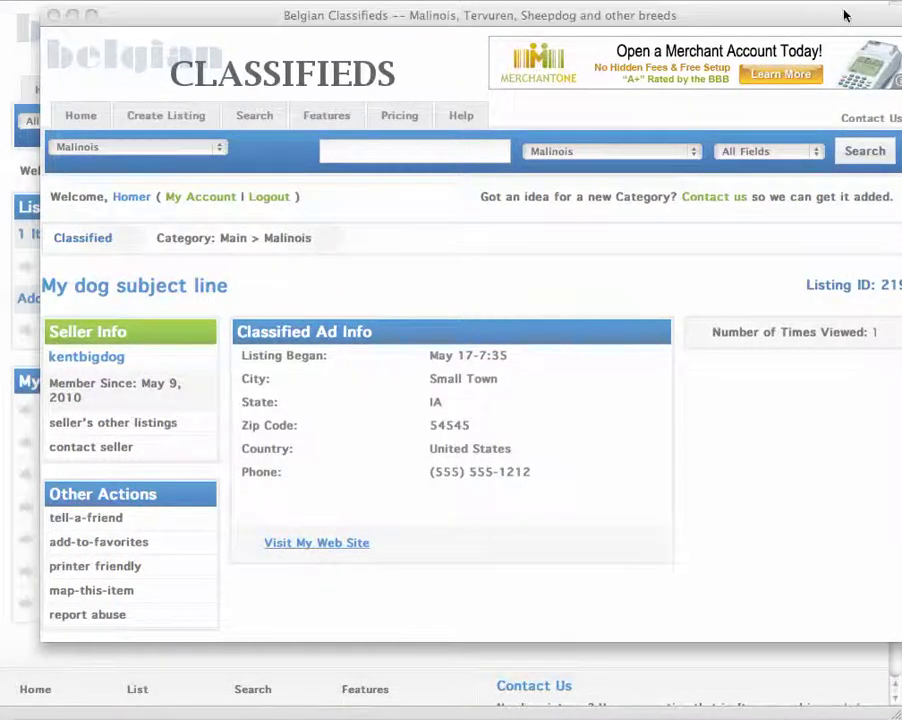
drag(845, 15, 808, 22)
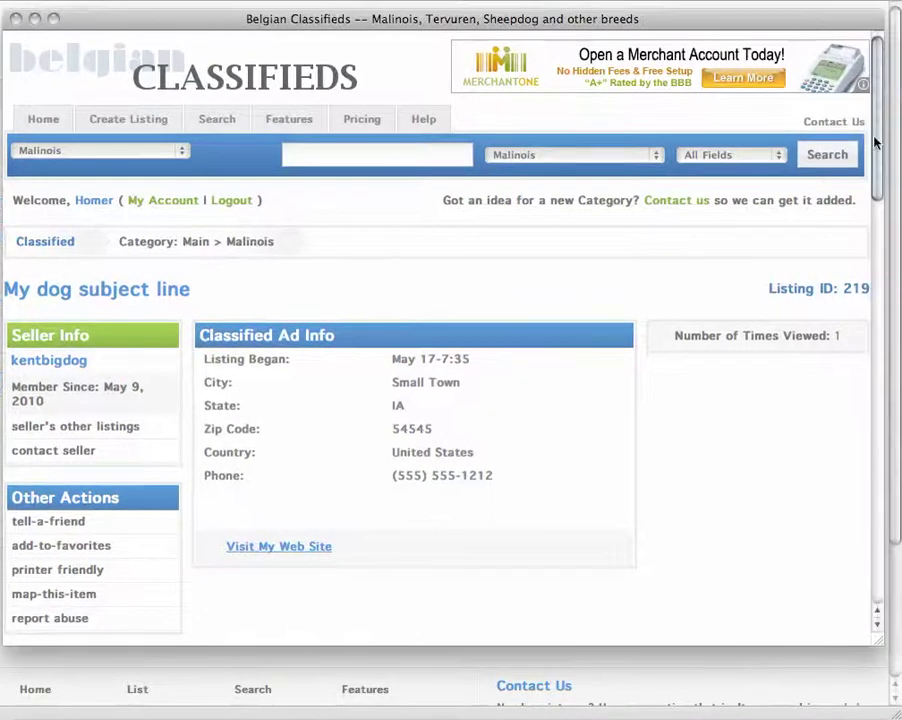
drag(876, 145, 882, 398)
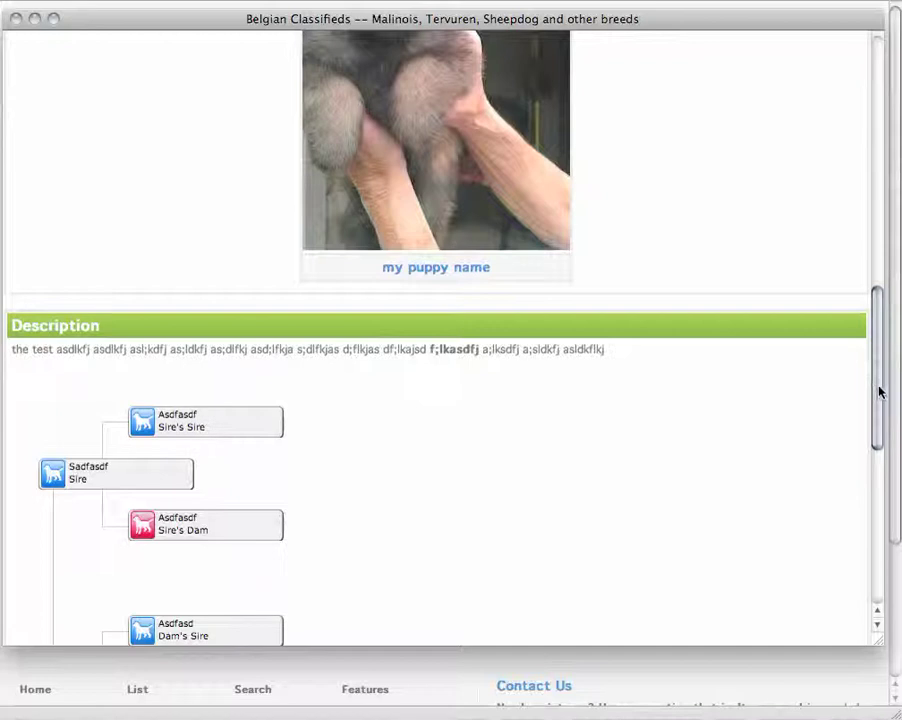
drag(878, 392, 880, 182)
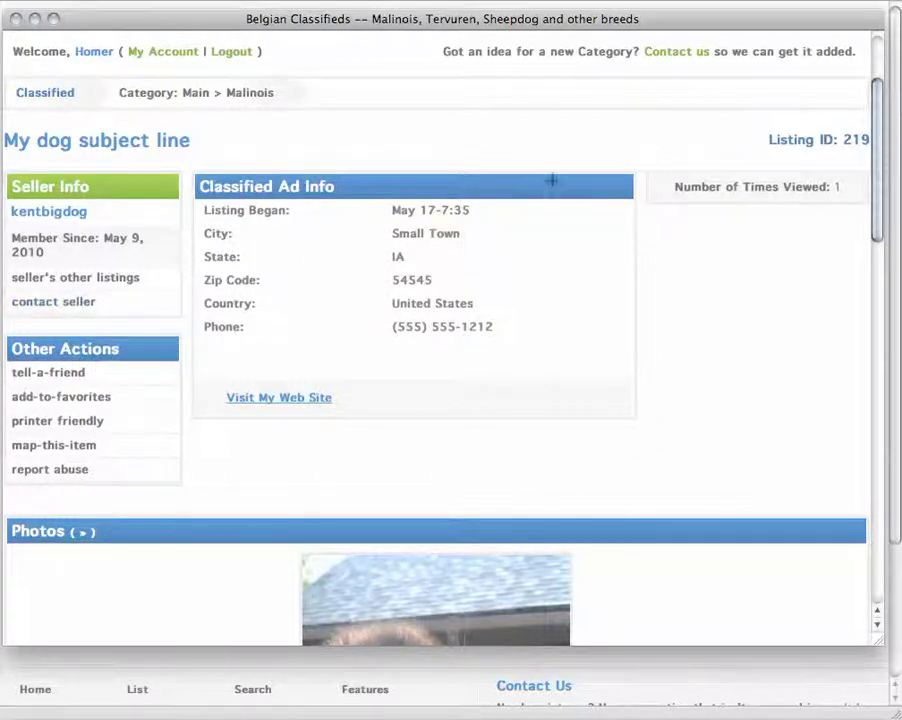
drag(636, 27, 705, 48)
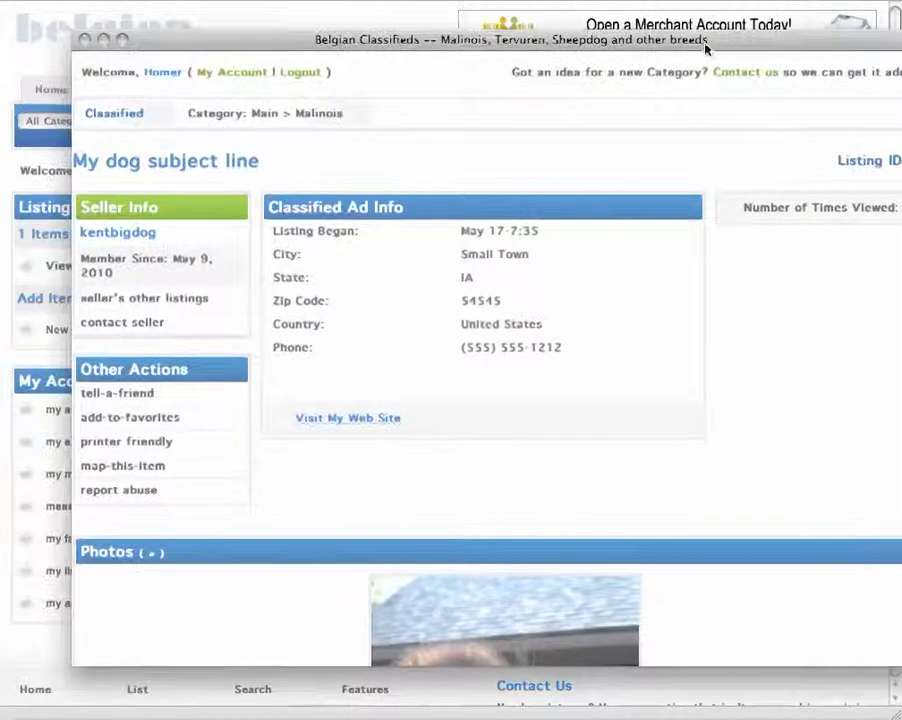
click(85, 40)
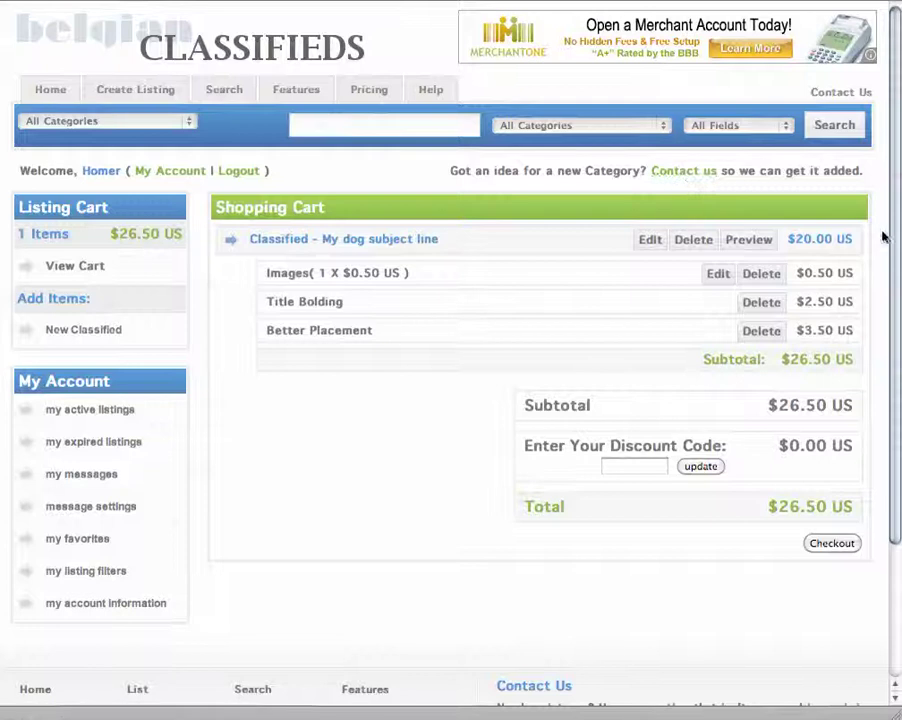
Step: Return to the shopping cart showing the listing at $26.50 US
mouse_move(893, 237)
mouse_down()
mouse_move(888, 296)
mouse_move(896, 240)
mouse_up()
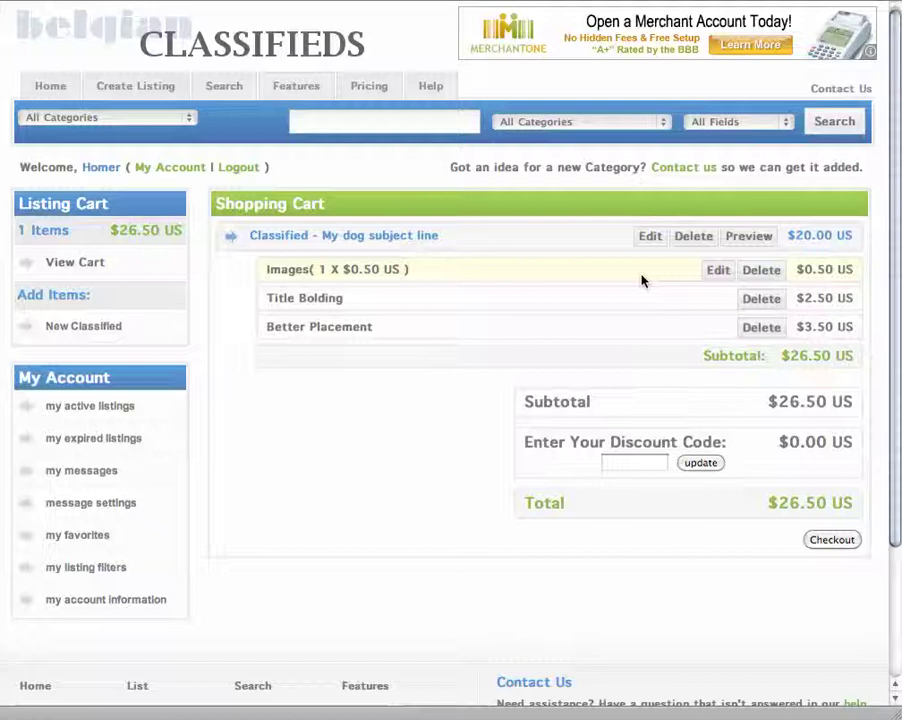